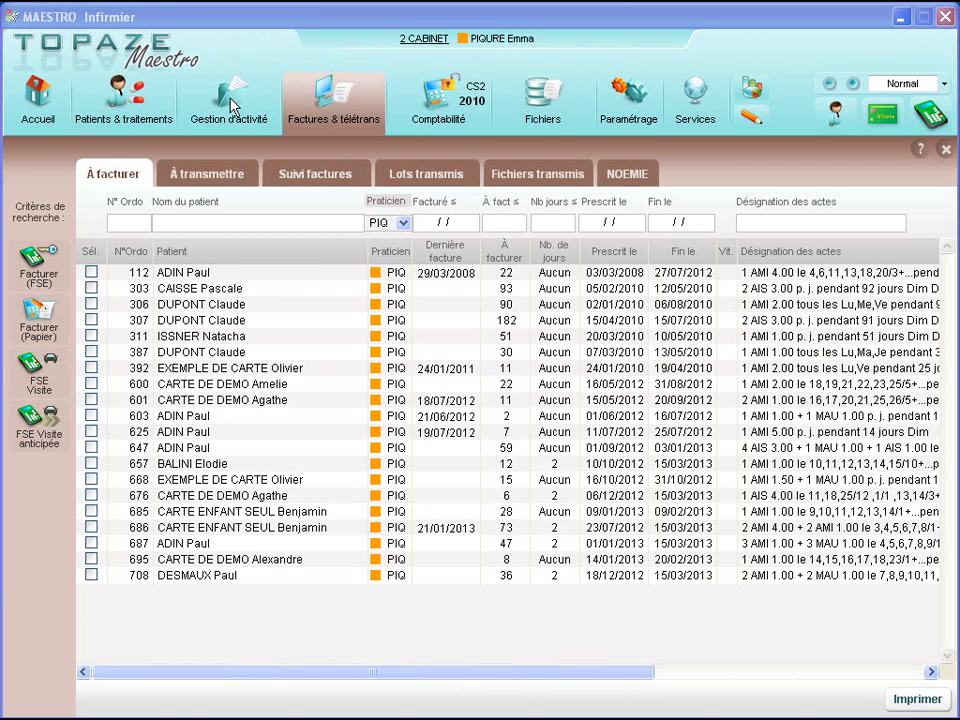
# Step: Start an FSE Visite invoice for the last prescription in the to-be-billed list and acknowledge the notice about future-dated acts
pyautogui.click(226, 576)
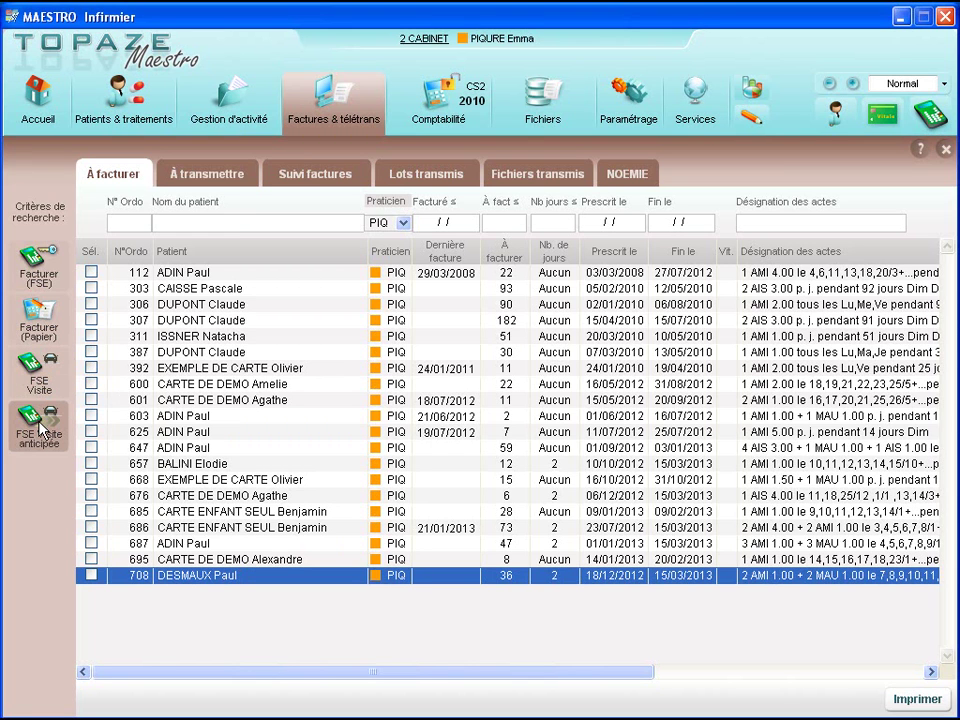
pyautogui.click(38, 378)
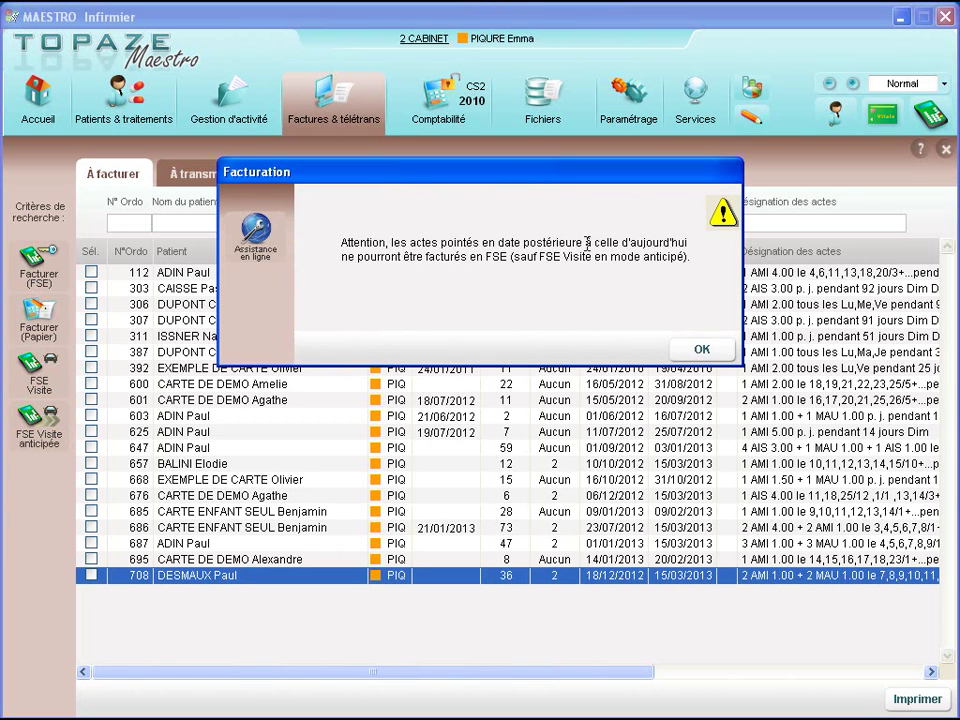
pyautogui.moveTo(533, 256); pyautogui.dragTo(688, 256)
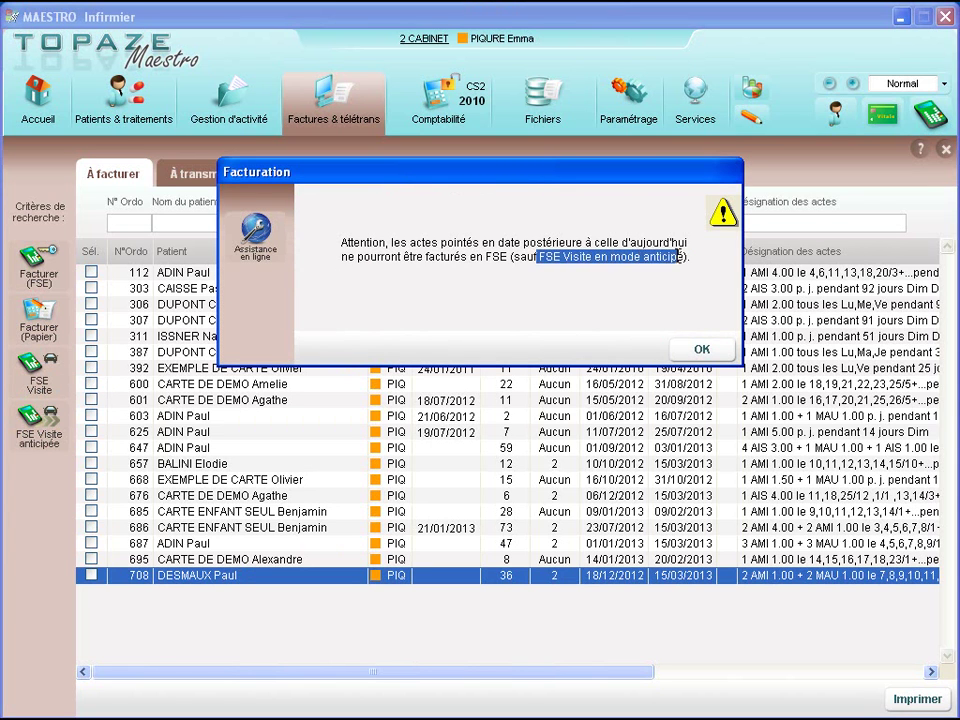
pyautogui.click(701, 350)
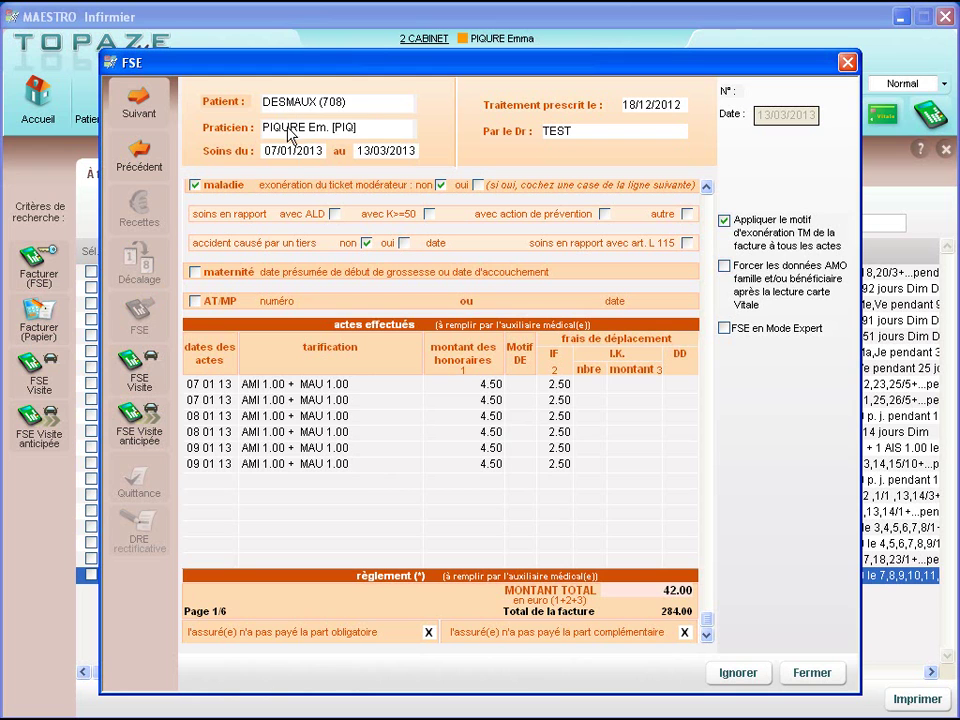
# Step: Check the practitioner and the start and end dates of care in the FSE form
pyautogui.click(287, 128)
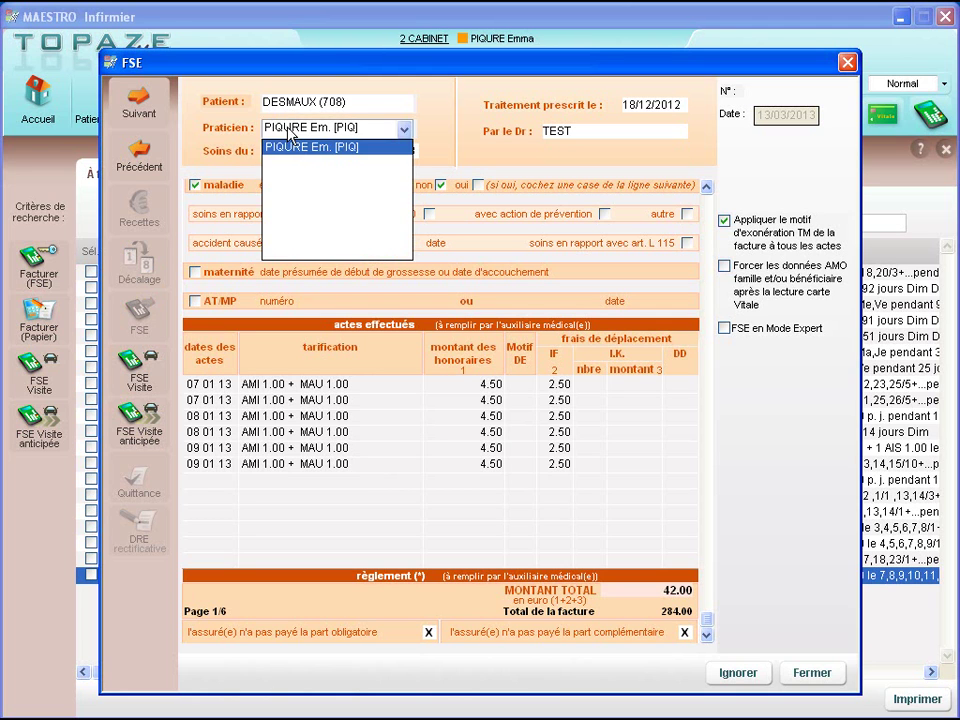
pyautogui.click(288, 129)
pyautogui.click(279, 151)
pyautogui.click(389, 151)
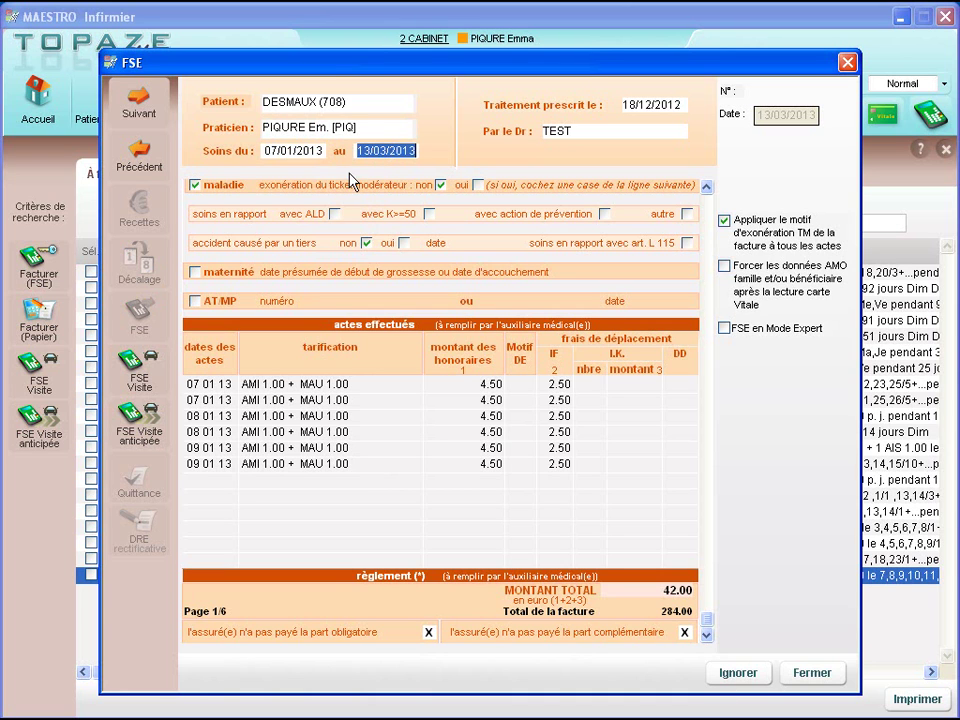
# Step: Switch the invoice to FSE Visite anticipée mode so that care is billed up to 14/03/2013
pyautogui.click(134, 423)
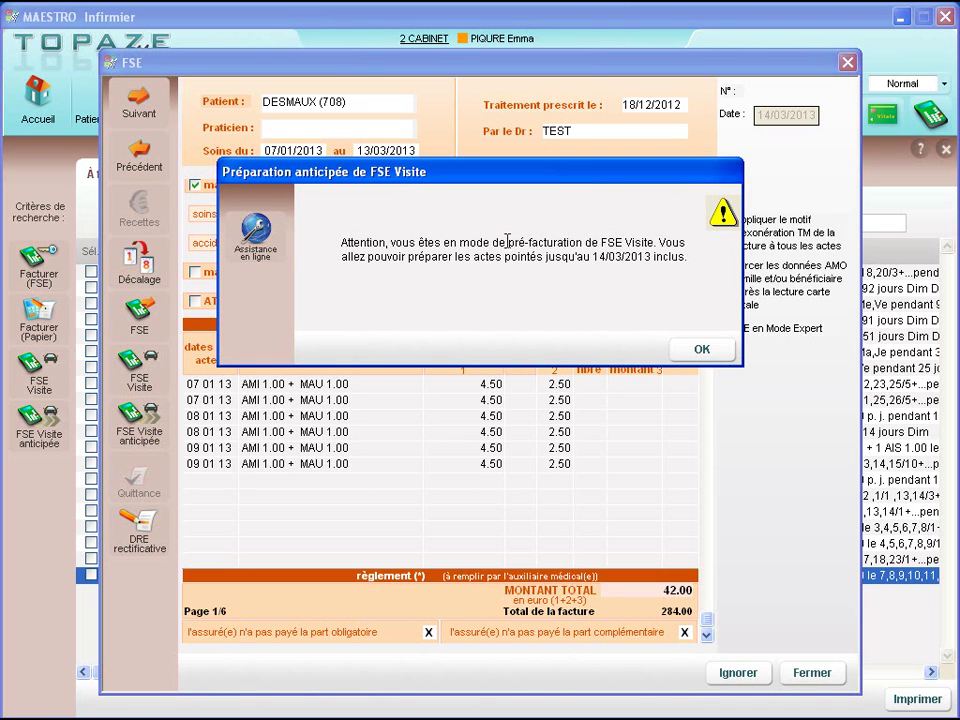
pyautogui.moveTo(594, 256); pyautogui.dragTo(696, 281)
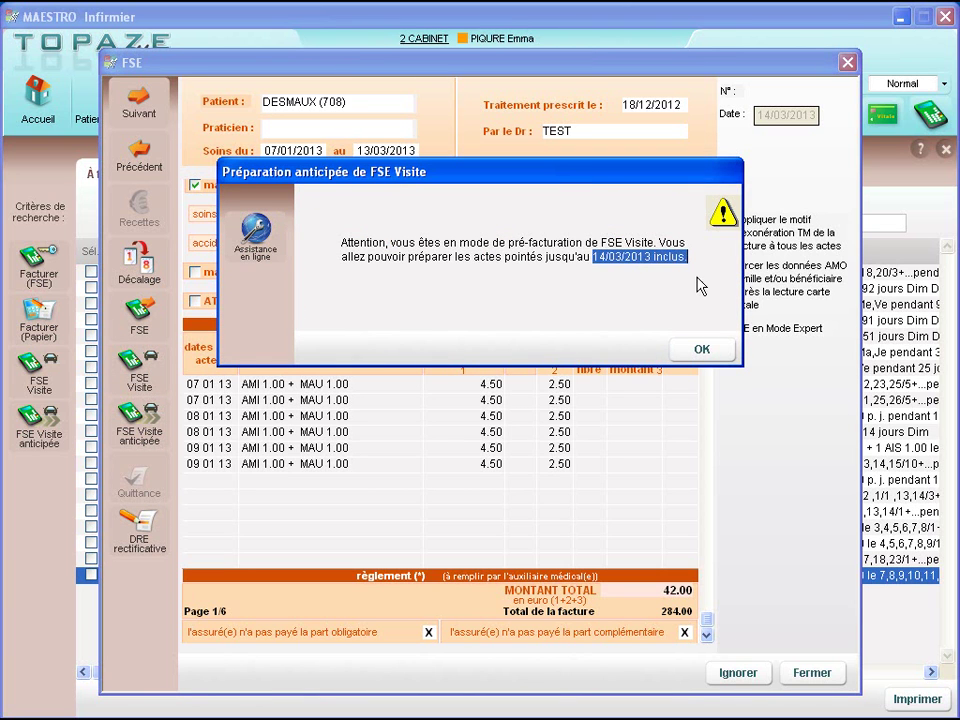
pyautogui.click(700, 351)
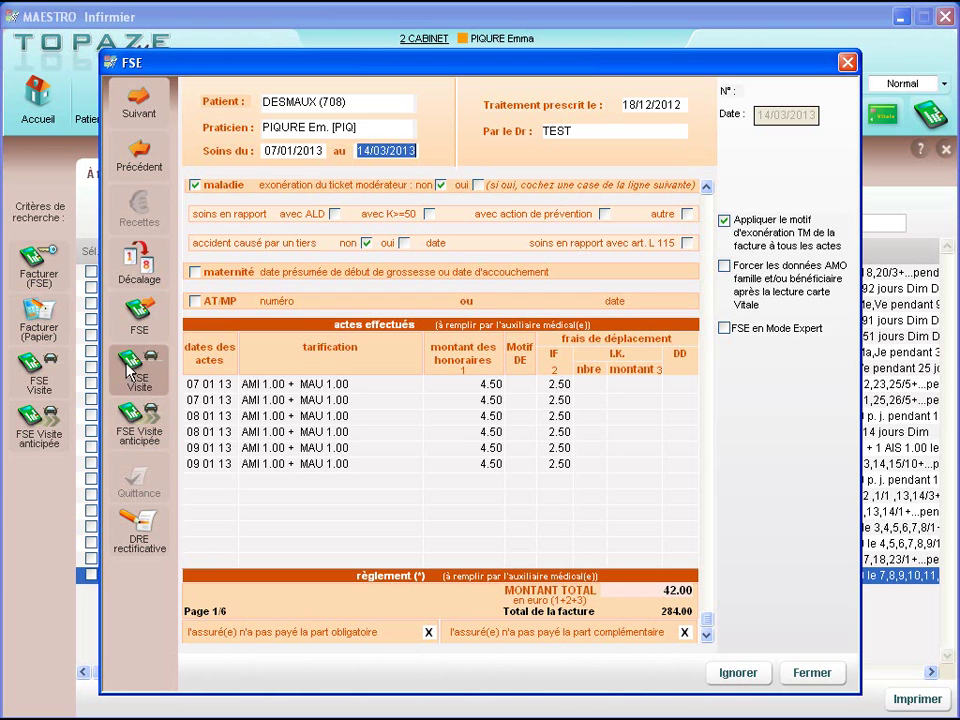
# Step: Generate the FSE Visite anticipée billing, accepting the automatic split into several invoices
pyautogui.click(140, 428)
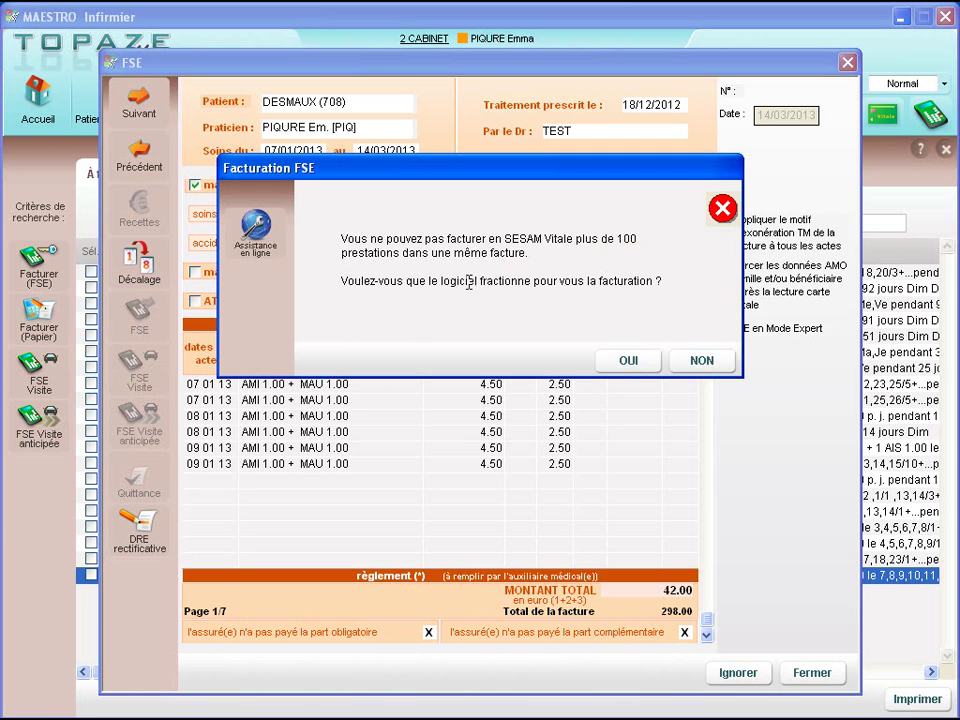
pyautogui.click(624, 362)
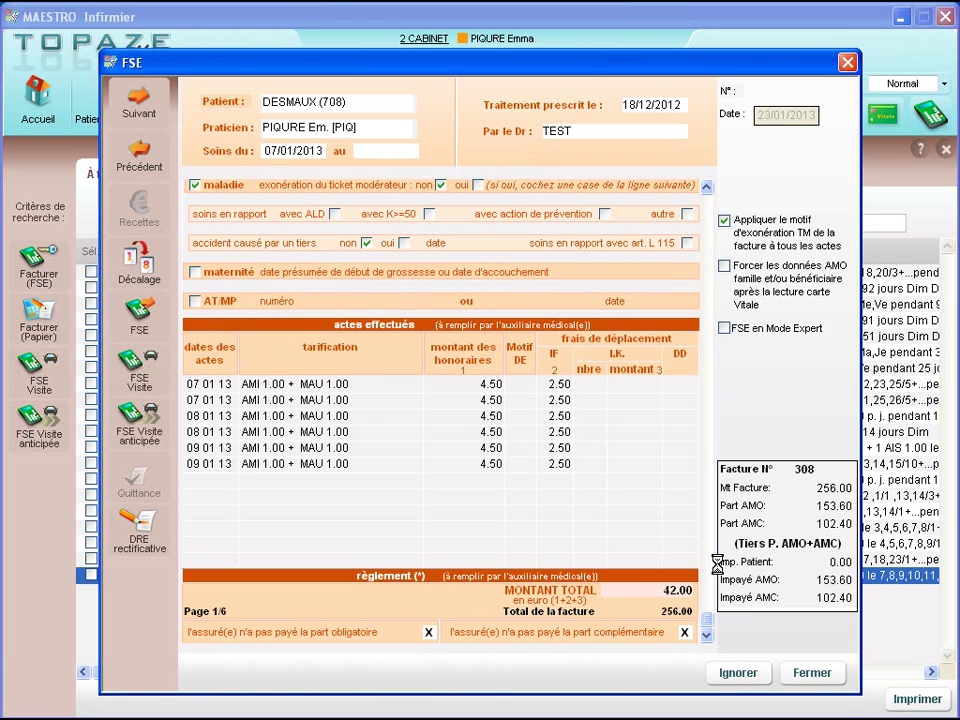
pyautogui.click(701, 349)
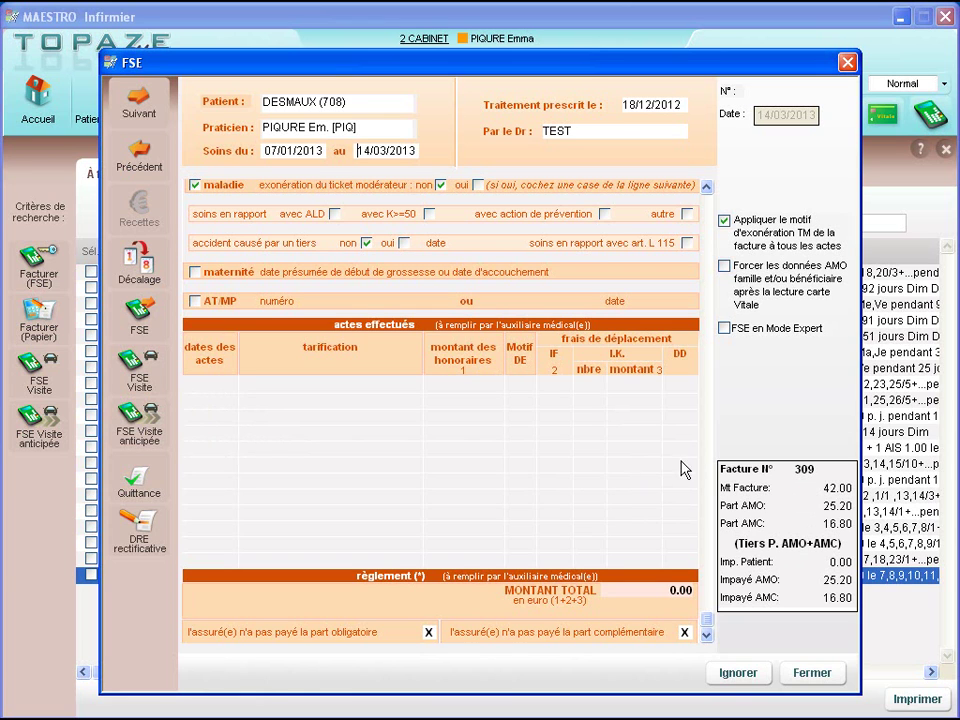
# Step: Review the patient's quittance for the last invoice without printing it, and close the FSE form
pyautogui.click(136, 487)
pyautogui.moveTo(875, 239); pyautogui.dragTo(872, 373)
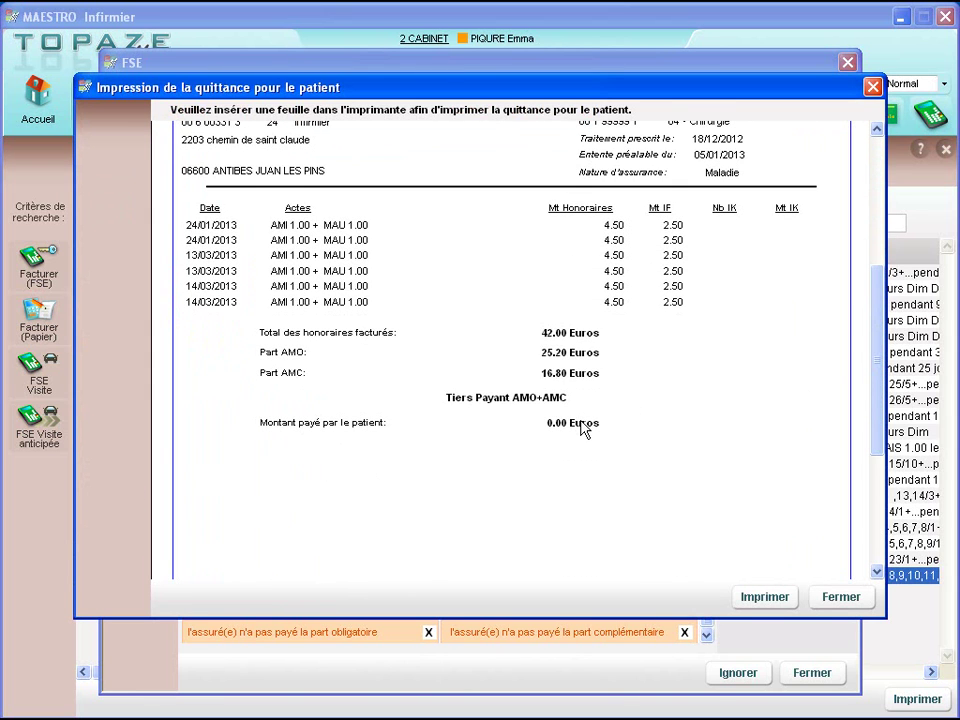
pyautogui.click(843, 598)
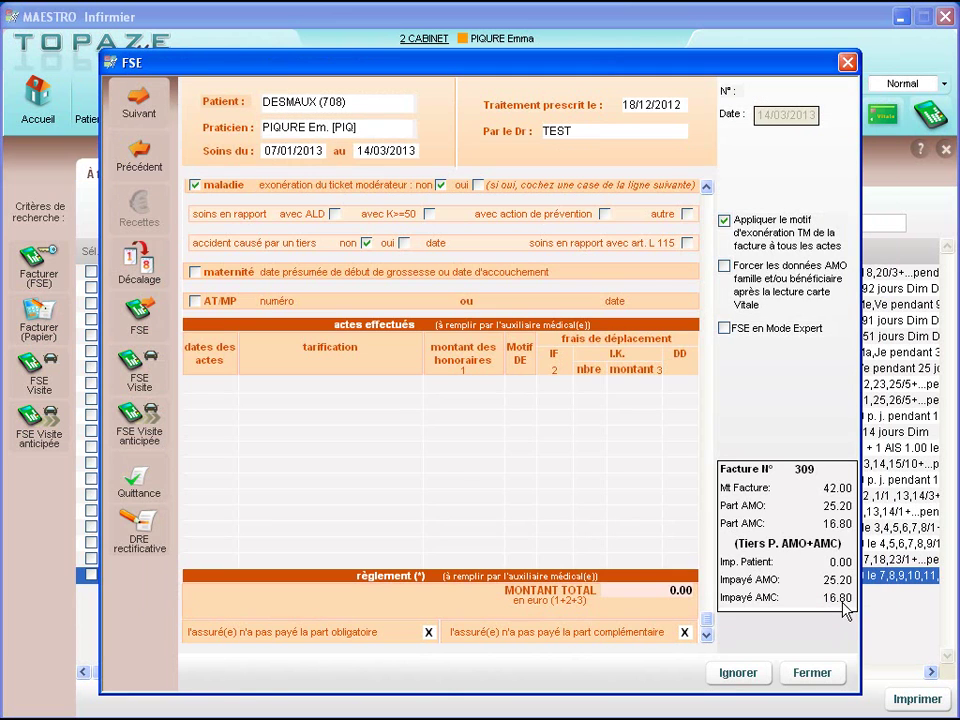
pyautogui.click(812, 674)
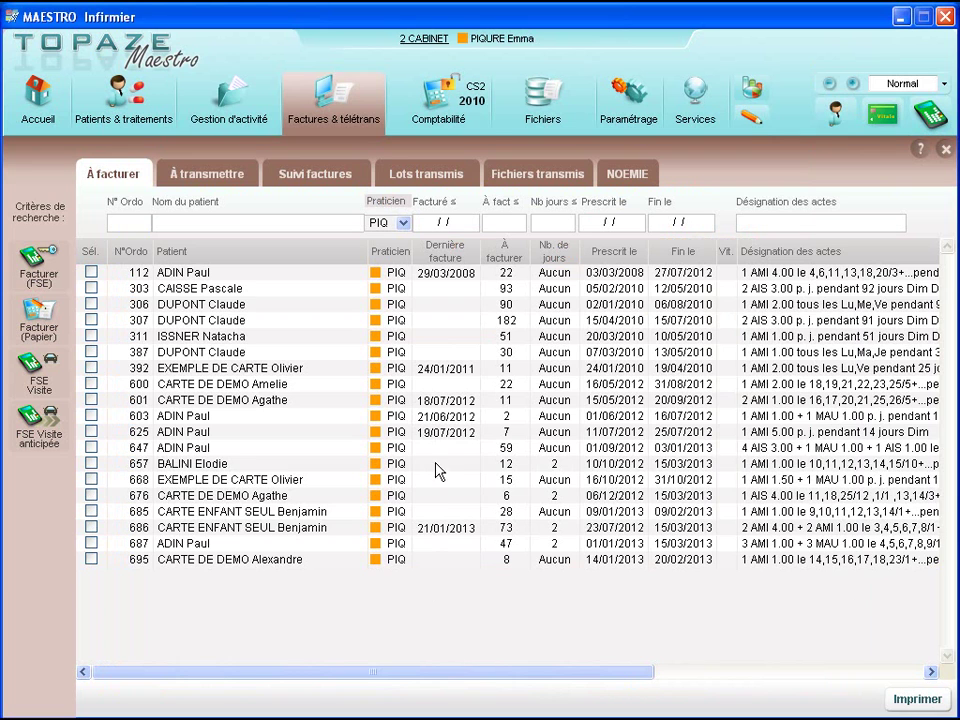
# Step: Open the TLA management window, identify the card terminal and display the Préparation visite list
pyautogui.click(932, 116)
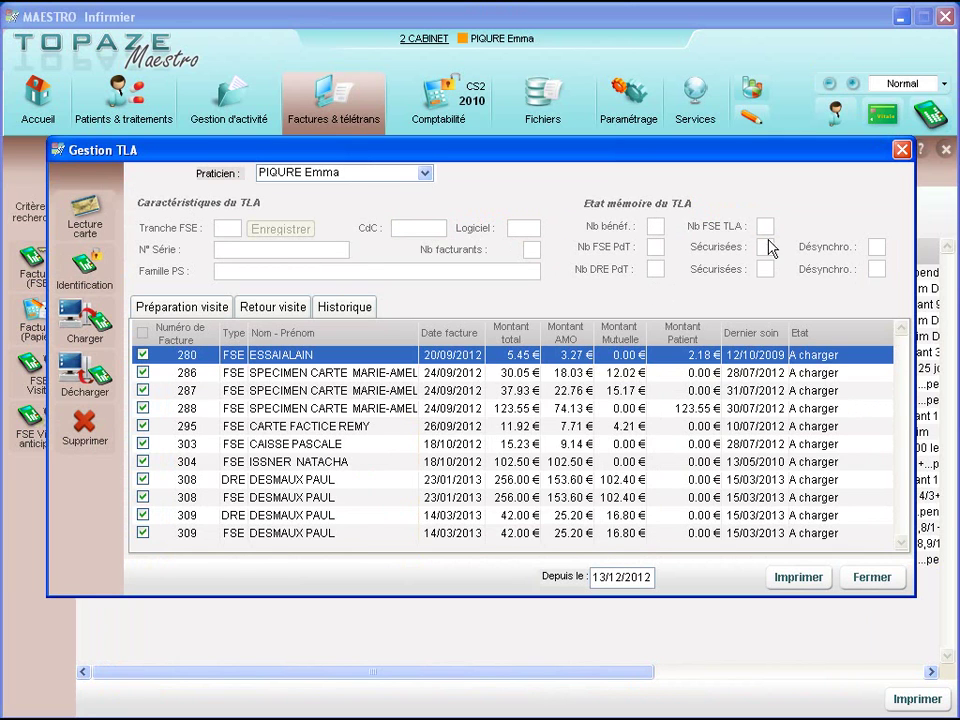
pyautogui.click(86, 265)
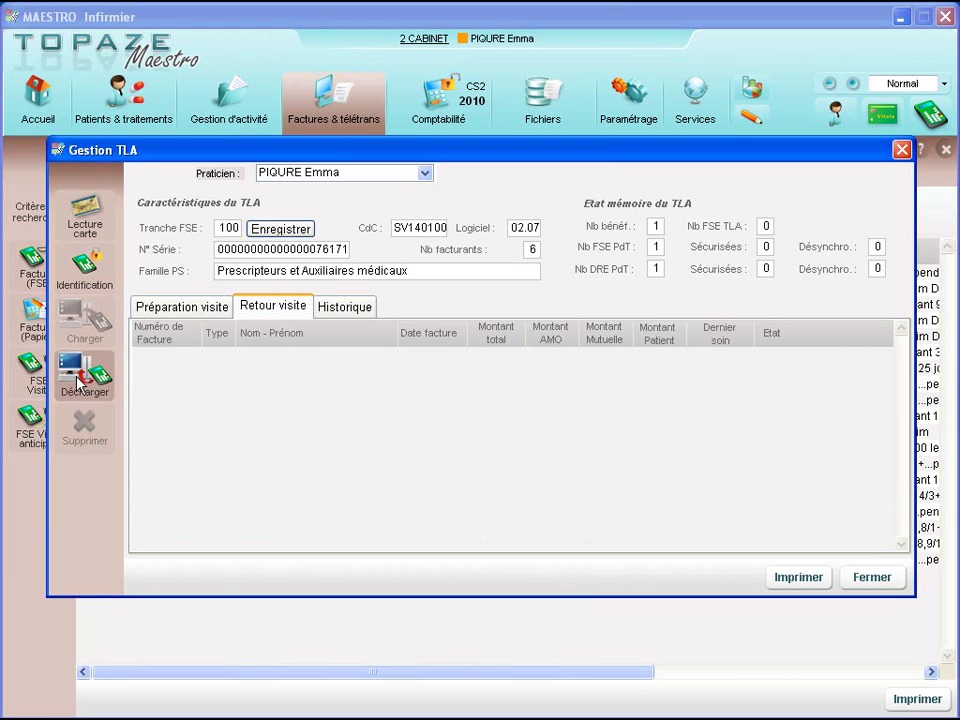
pyautogui.click(152, 306)
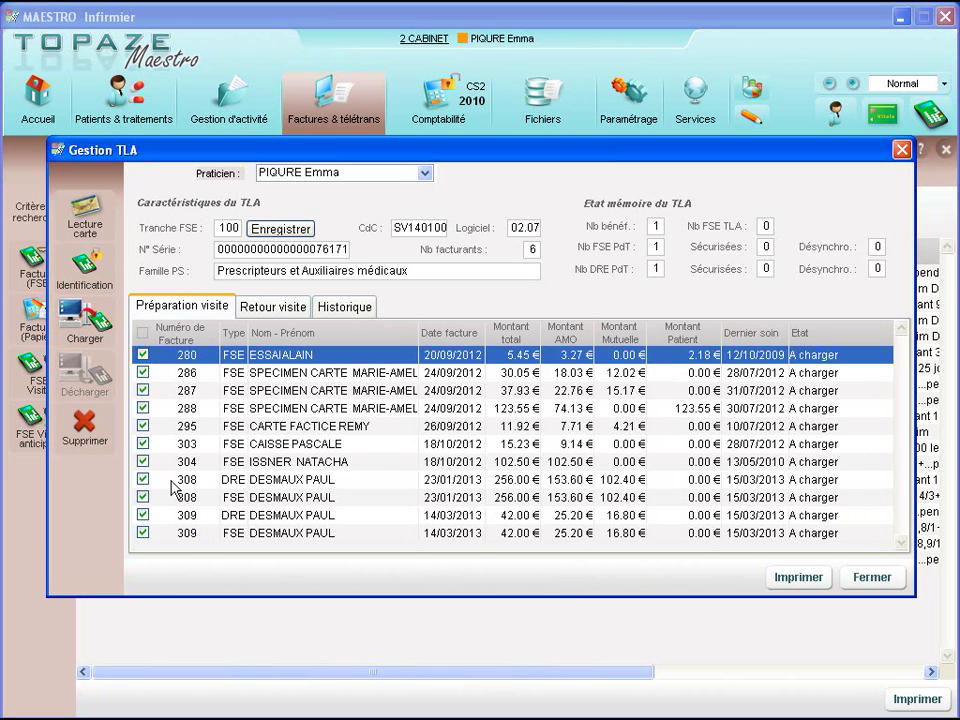
# Step: Exclude the seven invoices dated 2012 from the selection and load the January and March 2013 FSE and DRE entries into the TLA
pyautogui.click(142, 355)
pyautogui.click(142, 372)
pyautogui.click(142, 390)
pyautogui.click(142, 408)
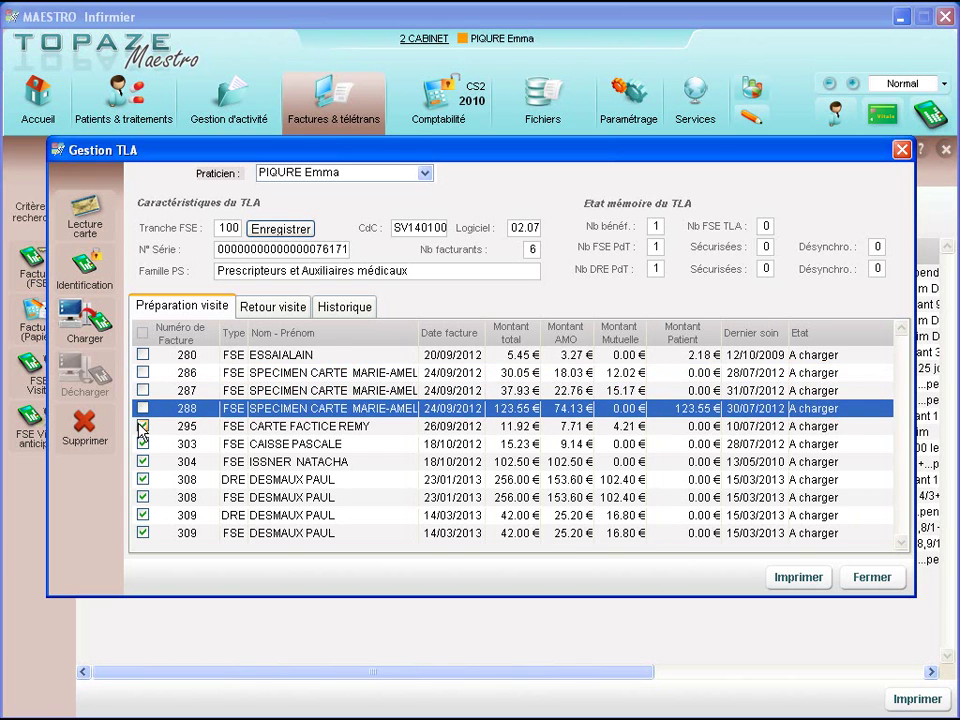
pyautogui.click(142, 426)
pyautogui.click(142, 444)
pyautogui.click(142, 462)
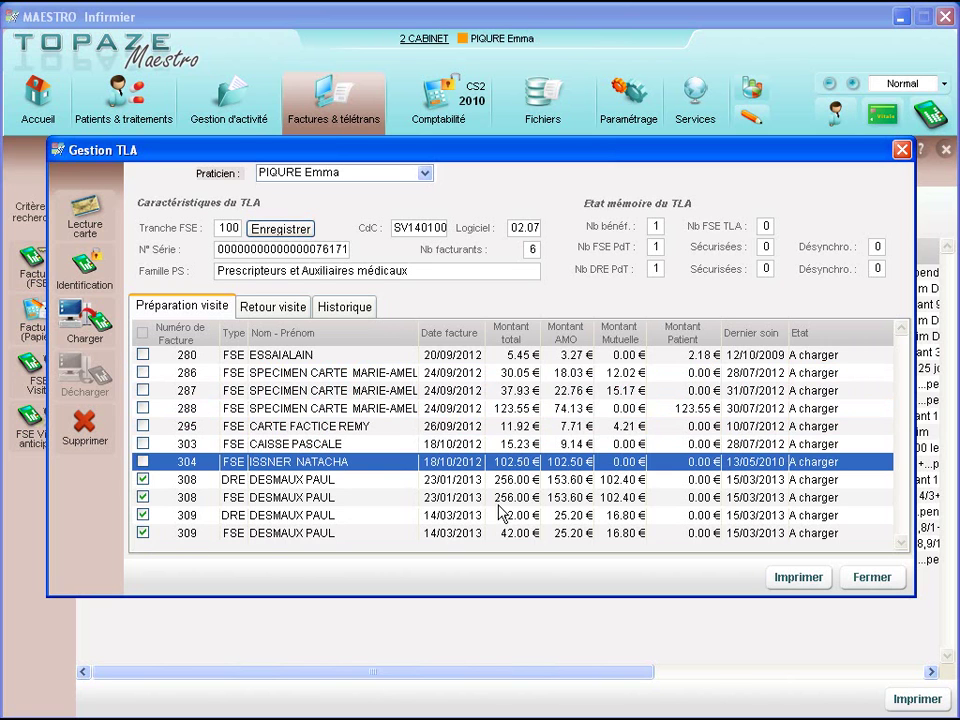
pyautogui.click(95, 333)
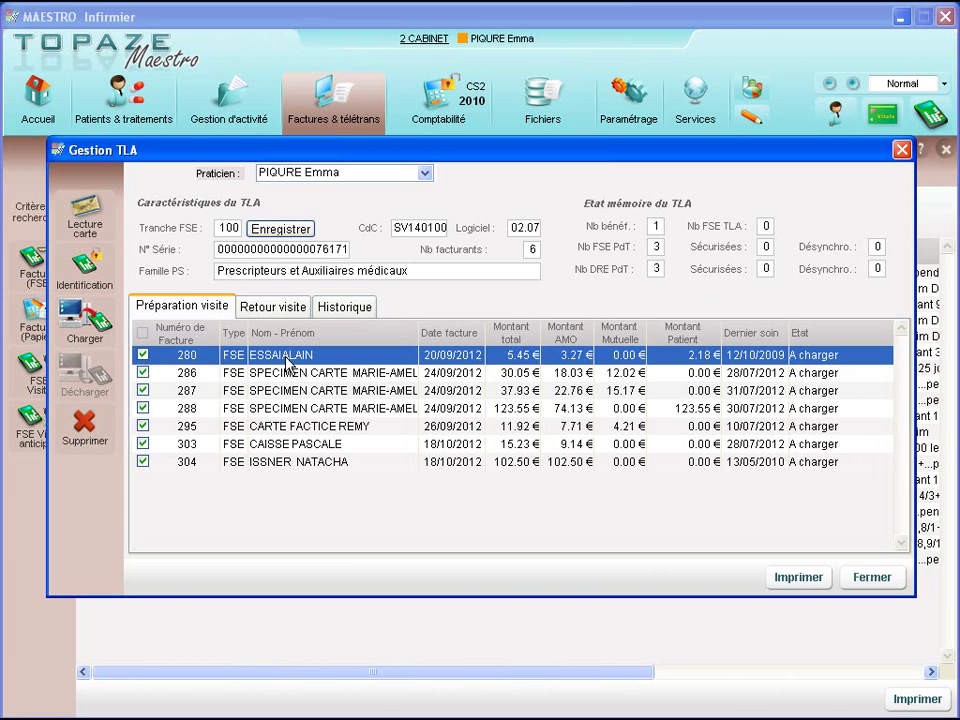
# Step: Delete the invoice dated 20/09/2012 from the Préparation visite list
pyautogui.click(84, 425)
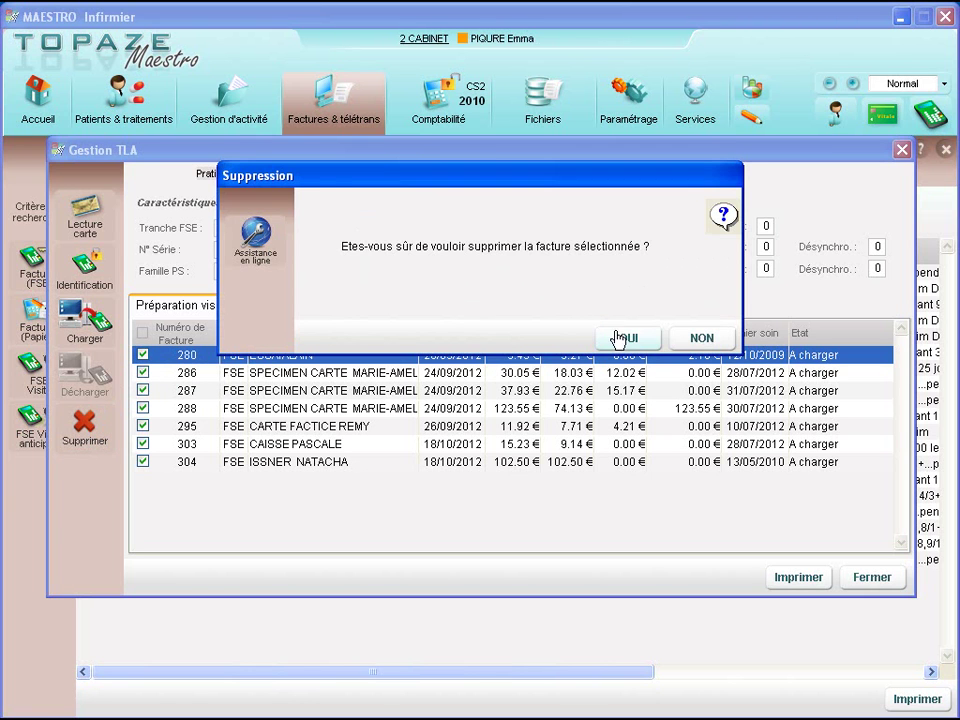
pyautogui.click(614, 331)
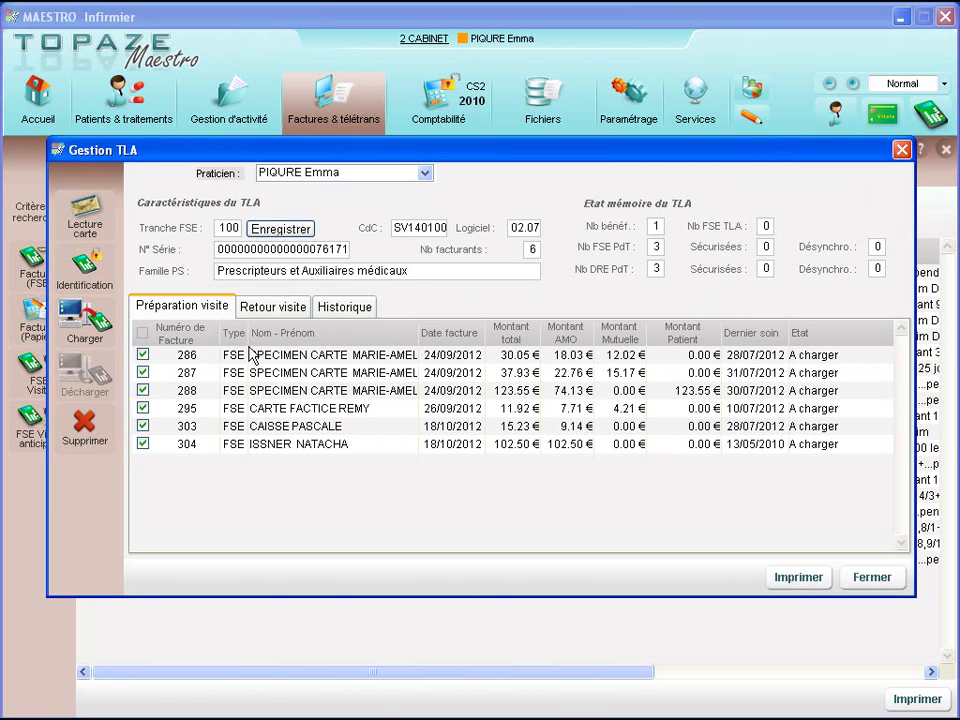